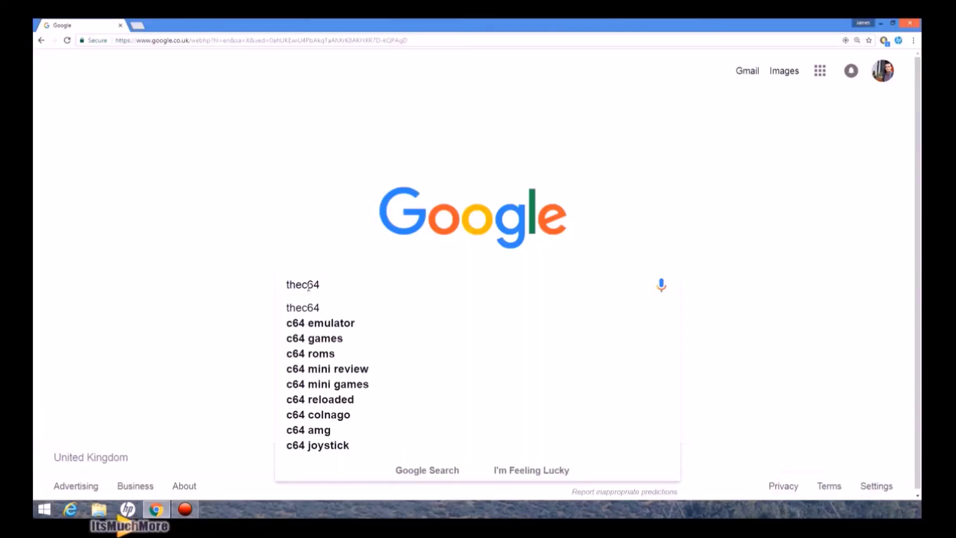
- Search Google for 'thec64' and open thec64.com's Loading Other Programs page
key(Return)
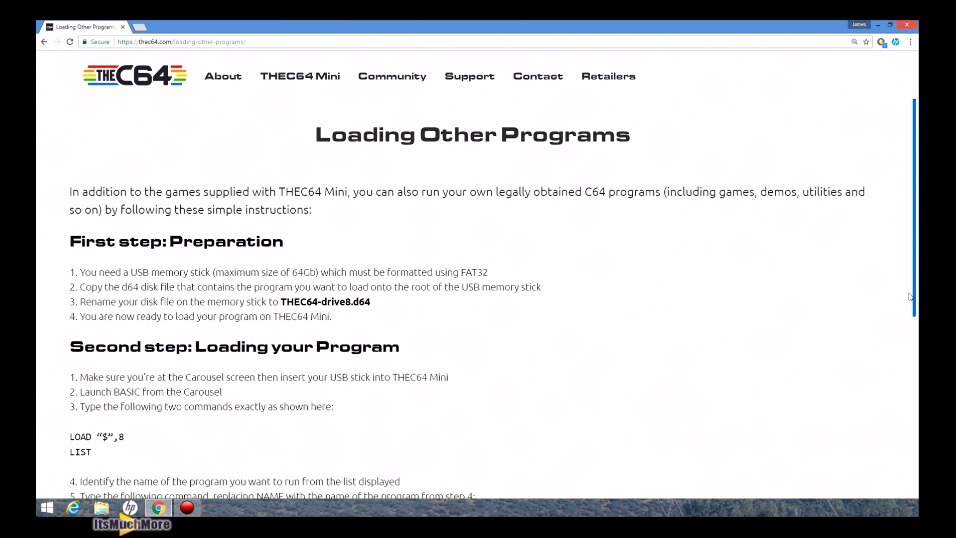
- Scroll the loading instructions down to the Notes section, then leave the desktop showing
drag(915, 297, 915, 446)
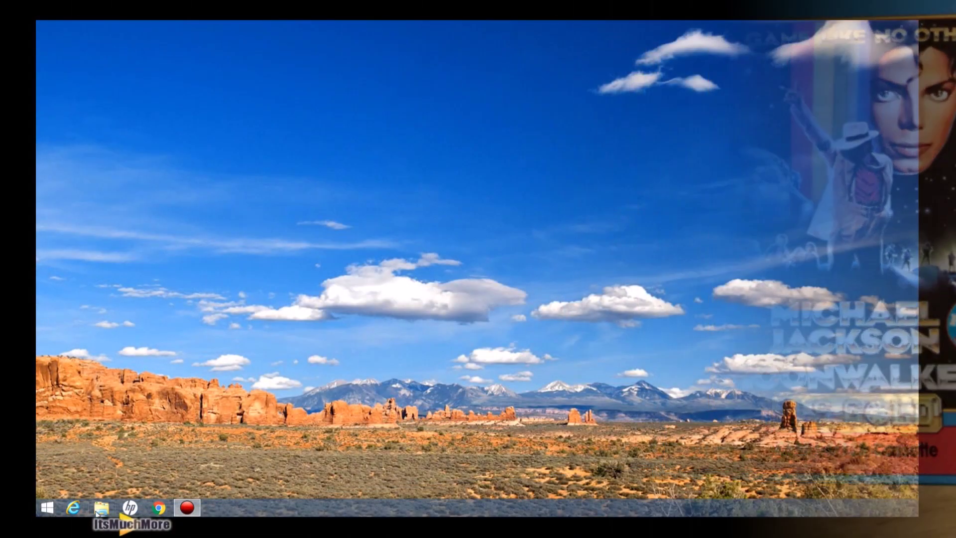
- Browse to the Downloads folder and try opening the Moonwalker archive
click(101, 507)
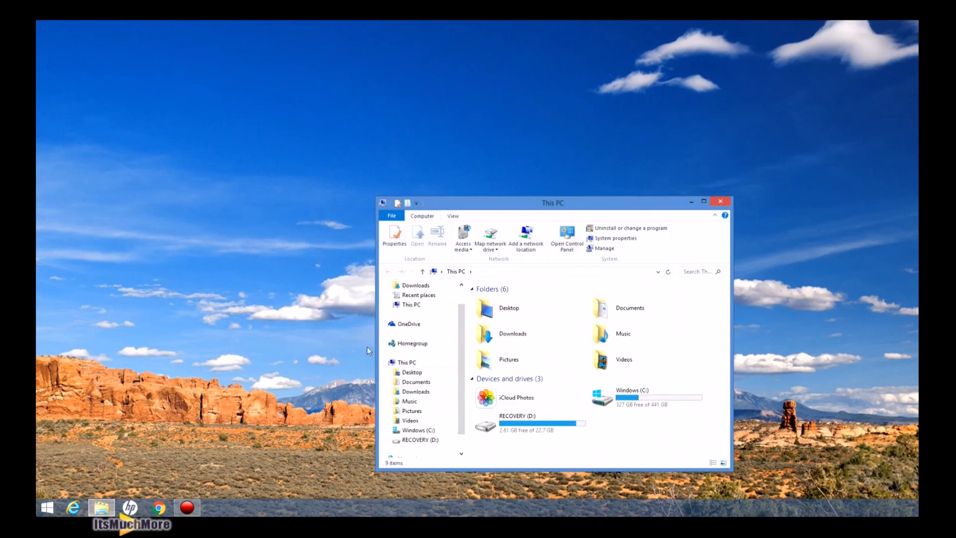
double_click(524, 335)
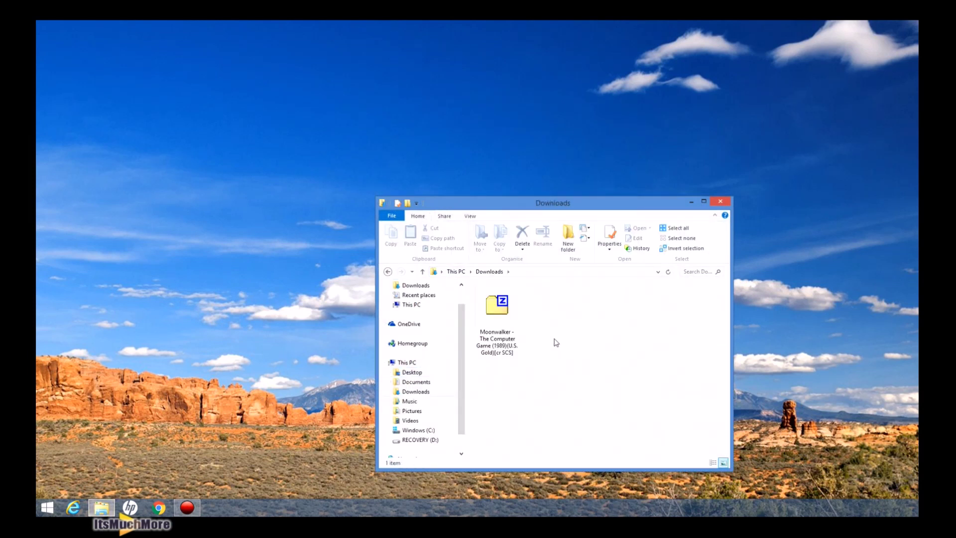
double_click(501, 326)
- Extract the Moonwalker archive with 7-Zip into its own Moonwalker folder and open it
right_click(500, 323)
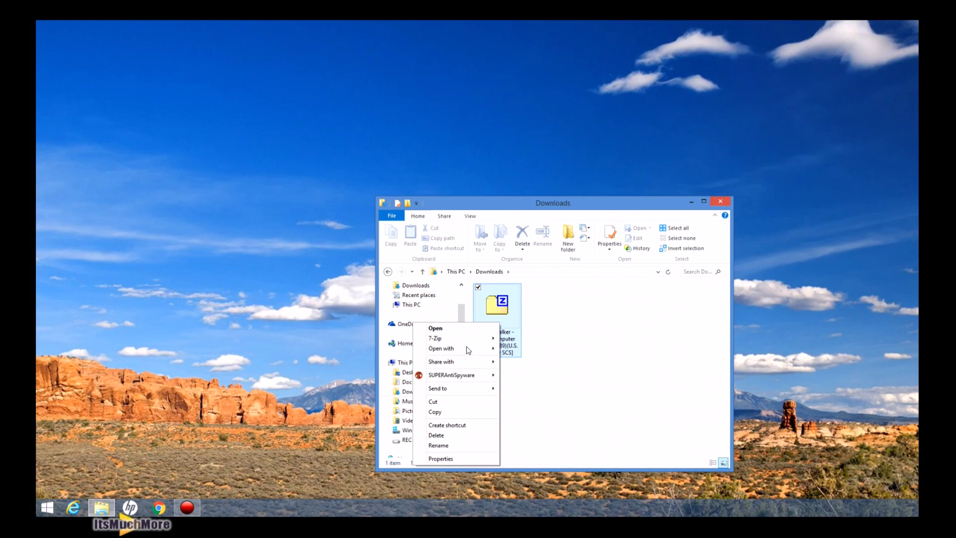
mouse_move(456, 342)
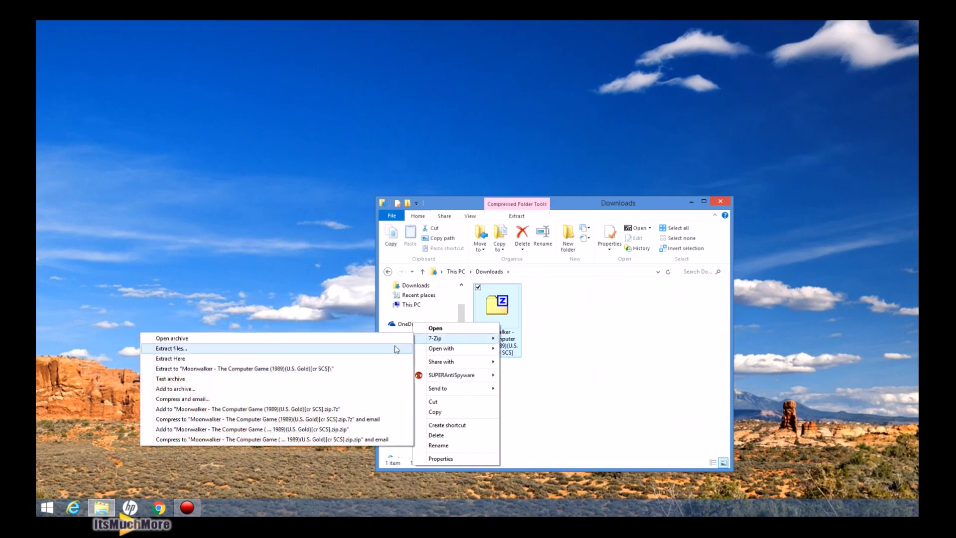
click(340, 371)
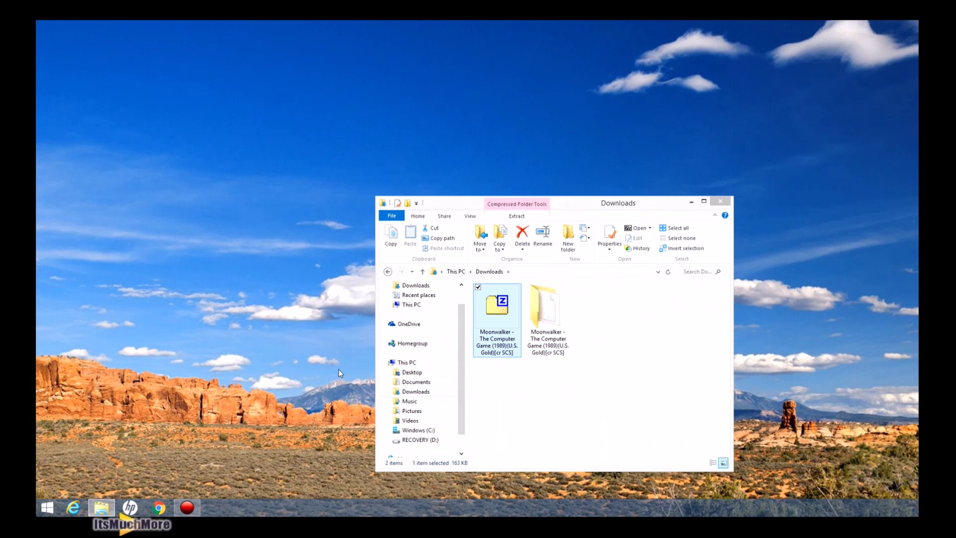
double_click(550, 315)
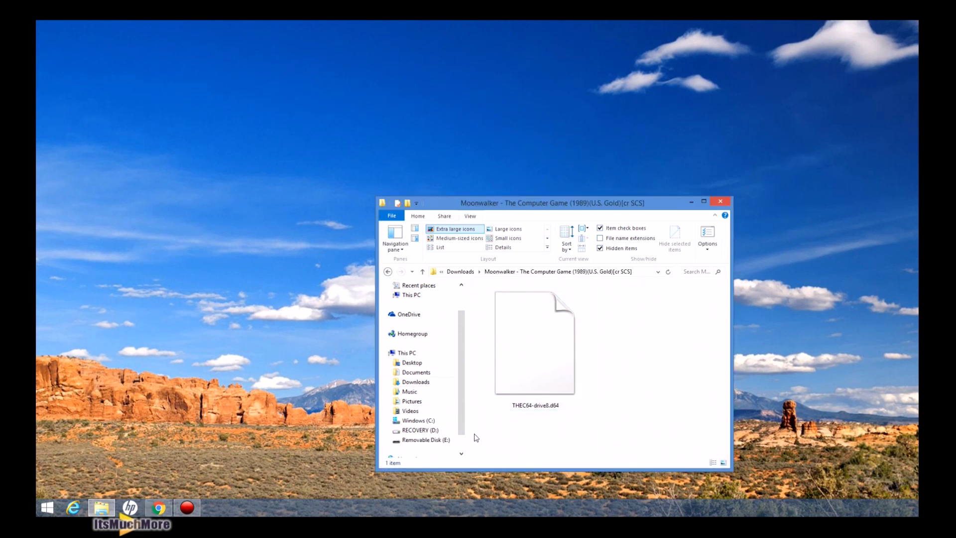
- Copy THEC64-drive8.d64 onto Removable Disk (E:) and check that it arrived
click(521, 340)
drag(468, 388, 432, 443)
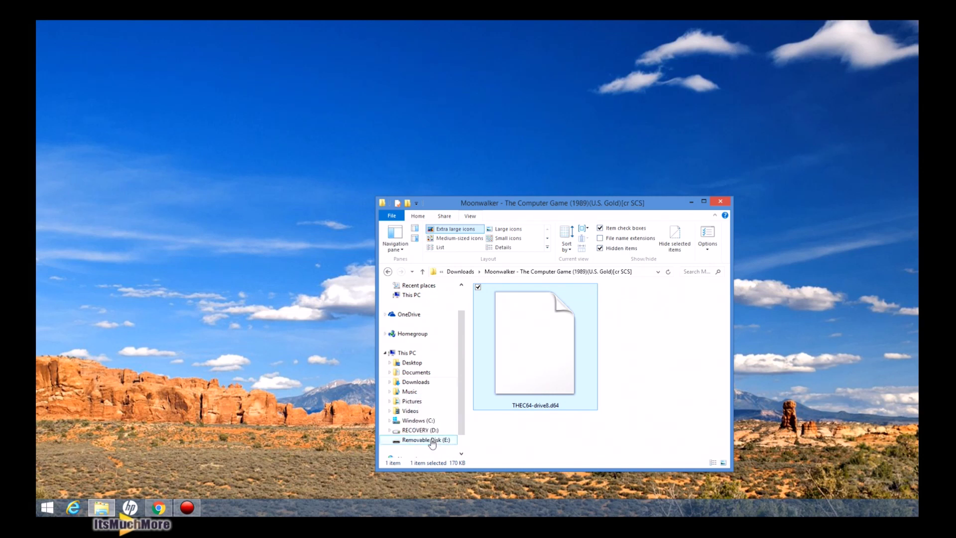
click(432, 440)
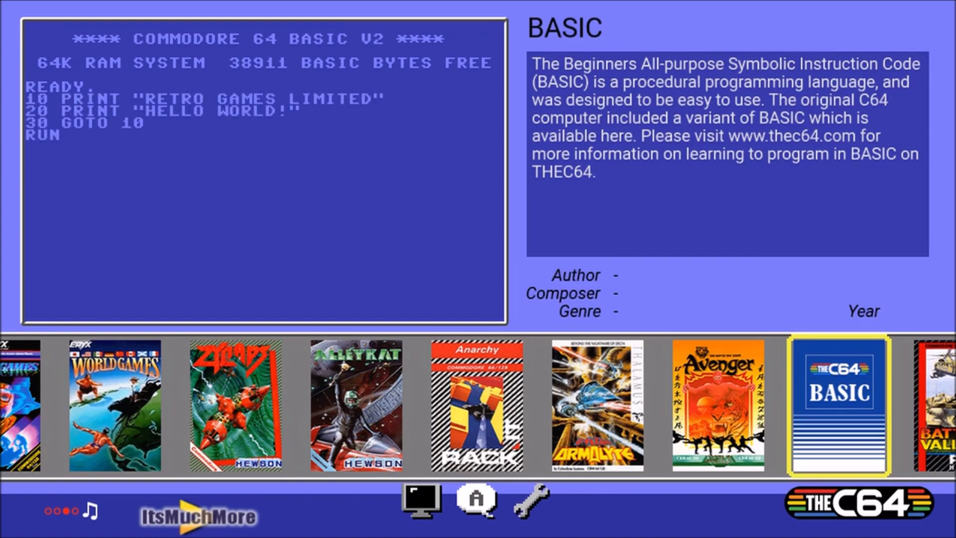
- Start BASIC from the carousel to reach the BASIC V2 READY prompt
key(Return)
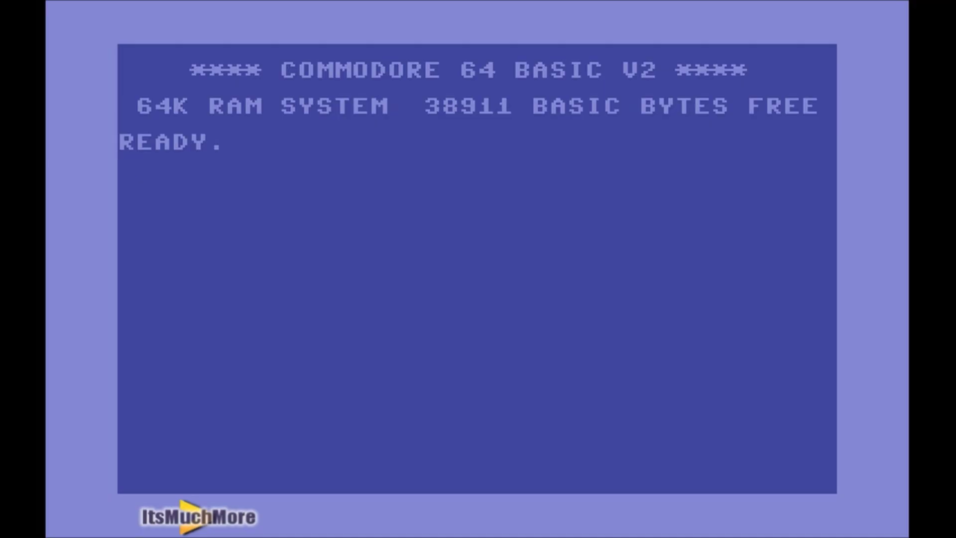
- Bring up the virtual keyboard from the system menu over BASIC
key(Escape)
key(Right)
key(Return)
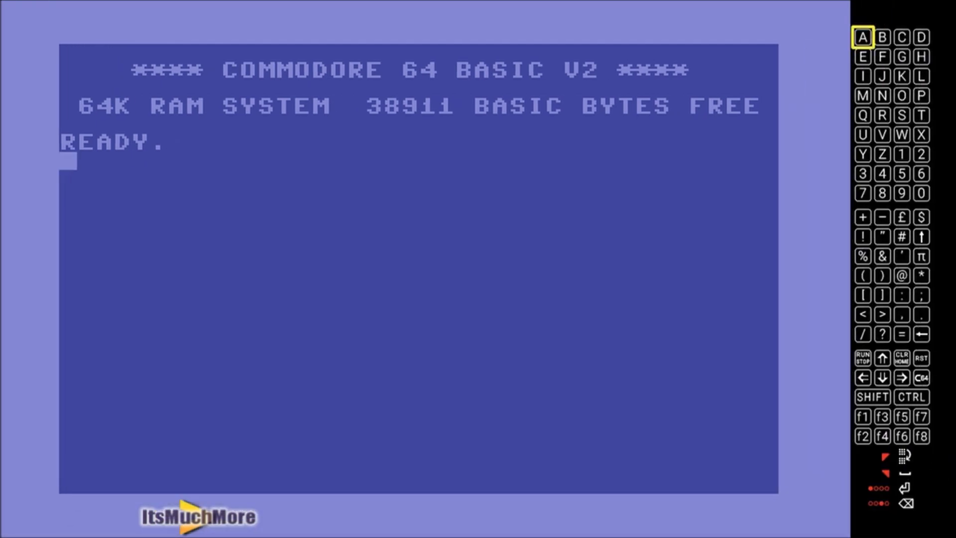
- Spell LOAD on the virtual keyboard
key(Down)
key(Right)
key(Right)
key(Right)
key(Down)
key(Return)
key(Left)
key(Down)
key(Return)
key(Left)
key(Left)
key(Up)
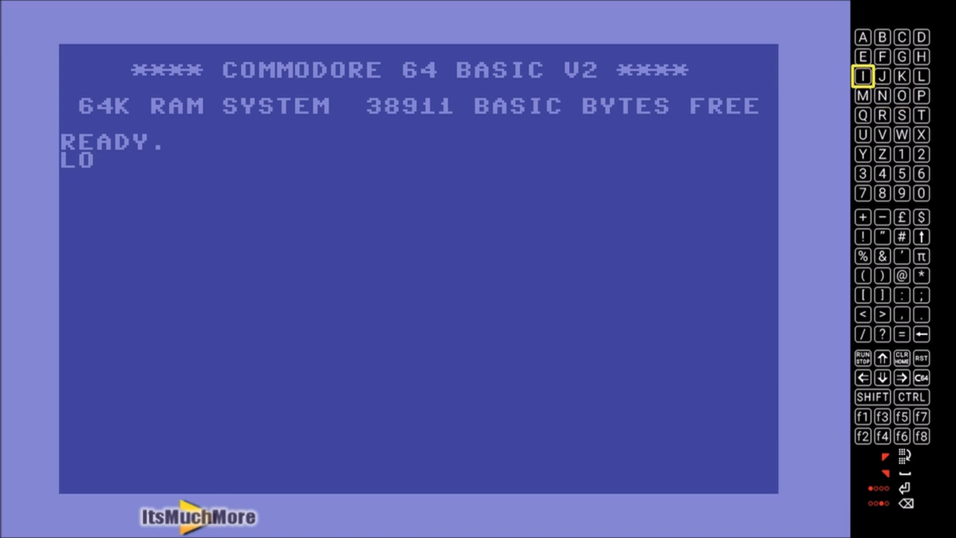
key(Up)
key(Left)
key(Right)
key(Up)
key(Return)
key(Right)
key(Right)
key(Right)
key(Return)
- Complete the command as LOAD "$",8 and run it
key(Down)
key(Down)
key(Down)
key(Down)
key(Down)
key(Down)
key(Down)
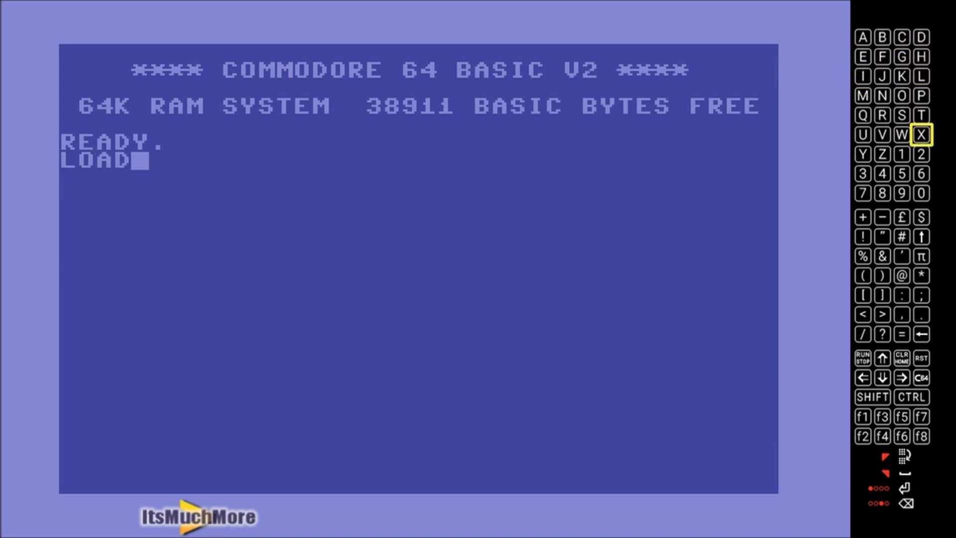
key(Down)
key(Down)
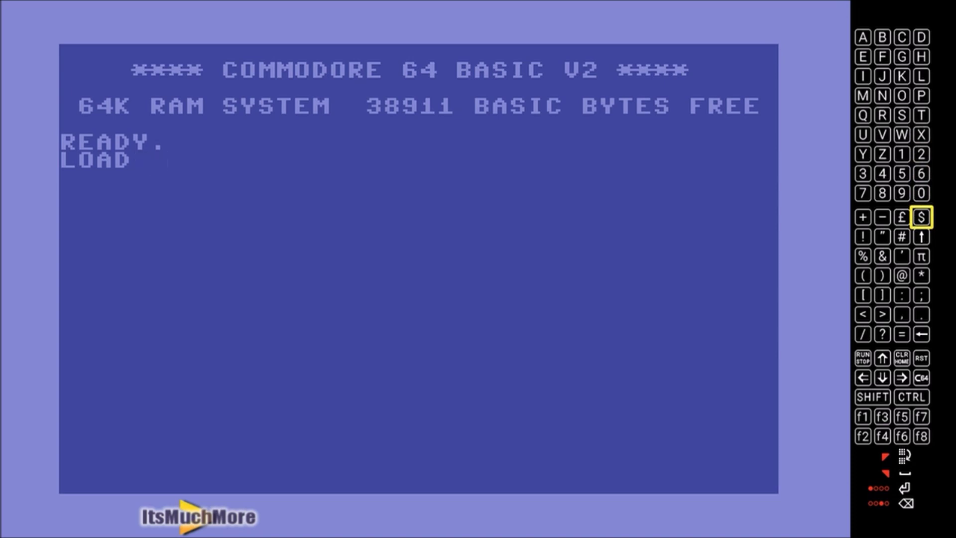
key(Left)
key(Down)
key(Left)
text(")
key(Up)
key(Right)
key(Right)
text($)
key(Down)
key(Left)
key(Left)
text(")
key(Down)
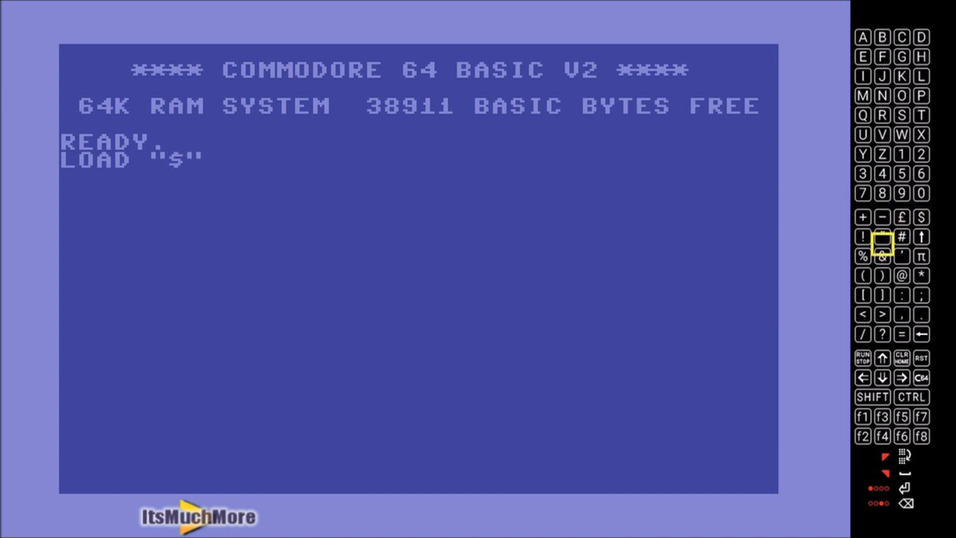
key(Down)
key(Down)
key(Down)
key(Right)
text(,)
key(Up)
key(Up)
key(Up)
key(Up)
key(Up)
key(Up)
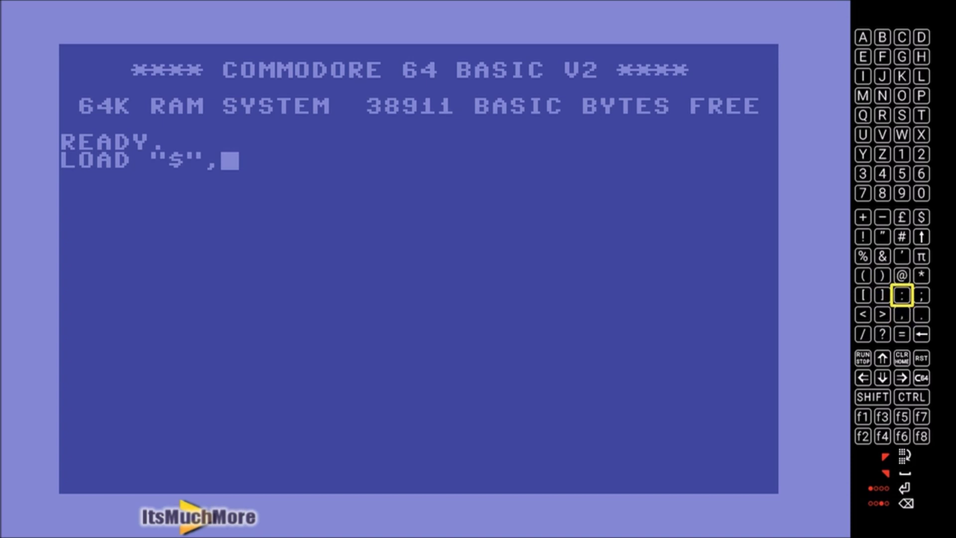
key(Left)
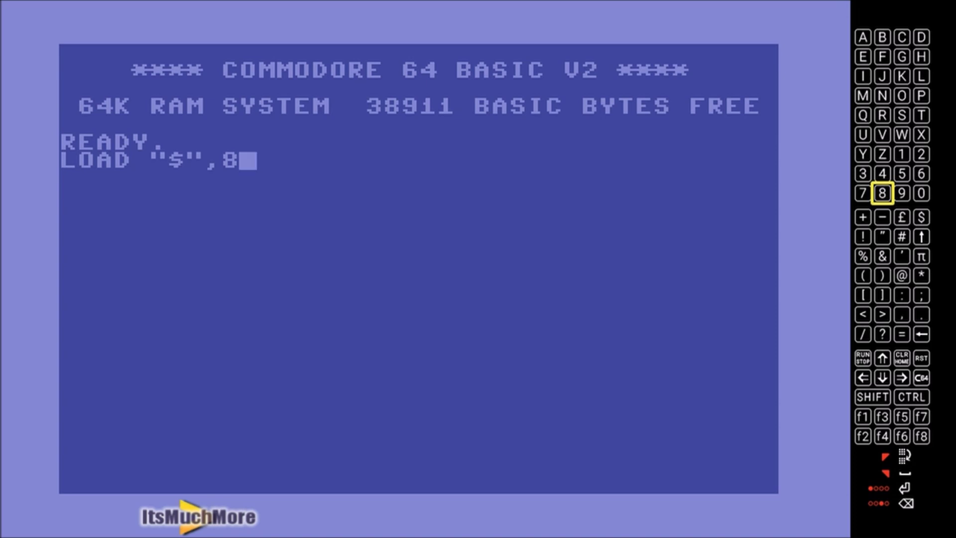
key(Return)
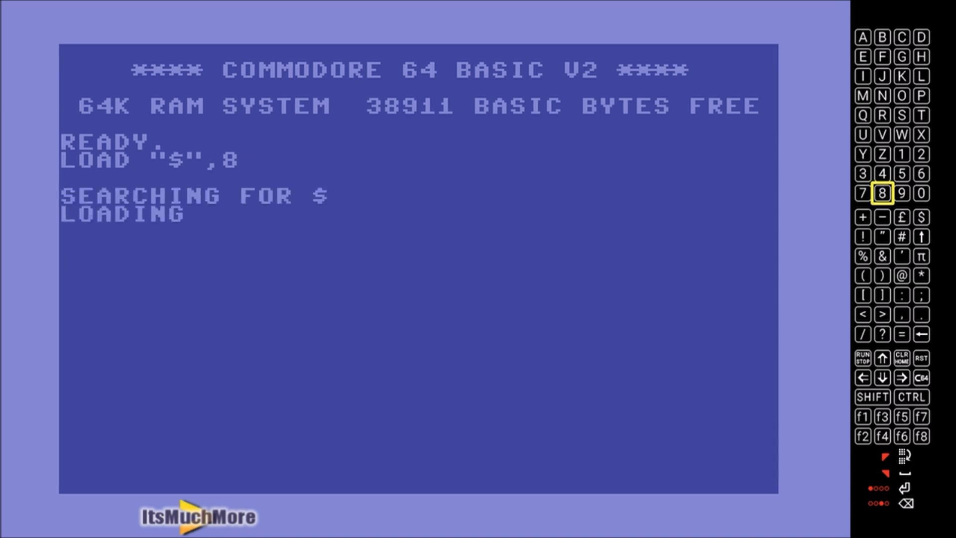
- Enter LIST with the virtual keyboard and run it to show drive 8's directory
key(Up)
key(Up)
key(Up)
key(Up)
key(Up)
key(Right)
key(Up)
key(Right)
key(Return)
key(Left)
key(Left)
key(Left)
key(Return)
key(Down)
key(Down)
key(Right)
key(Right)
key(Return)
key(Right)
key(Return)
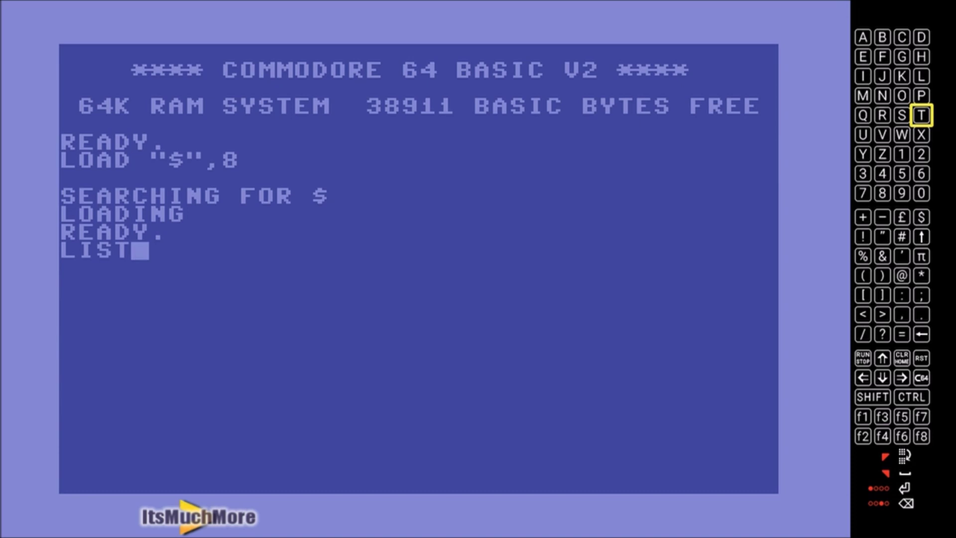
key(Return)
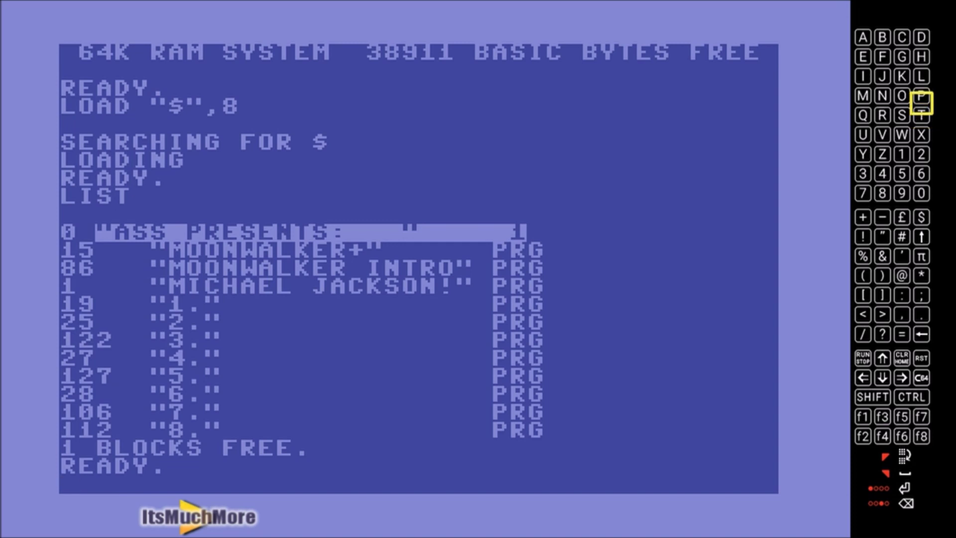
- Enter LOAD followed by an opening quote
text(LO)
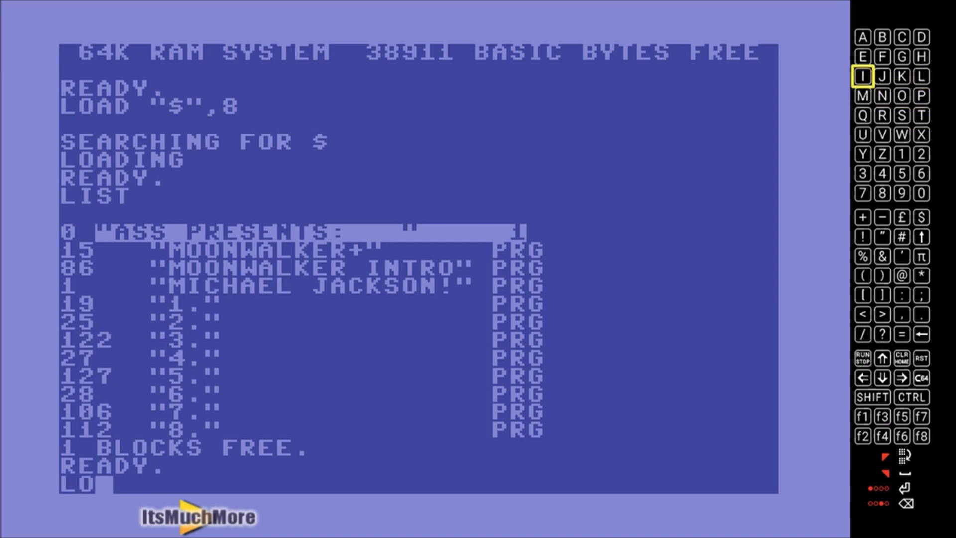
text(AD)
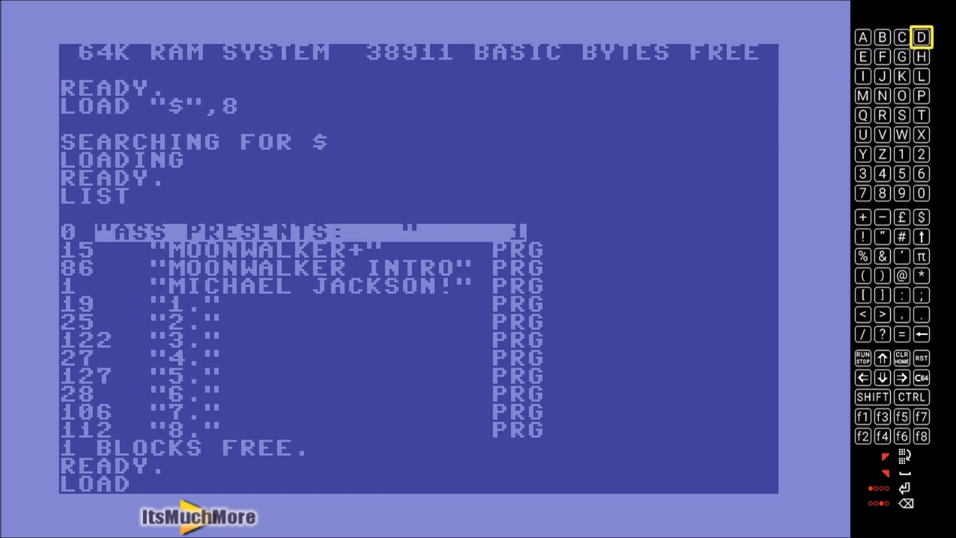
key(Down)
key(Down)
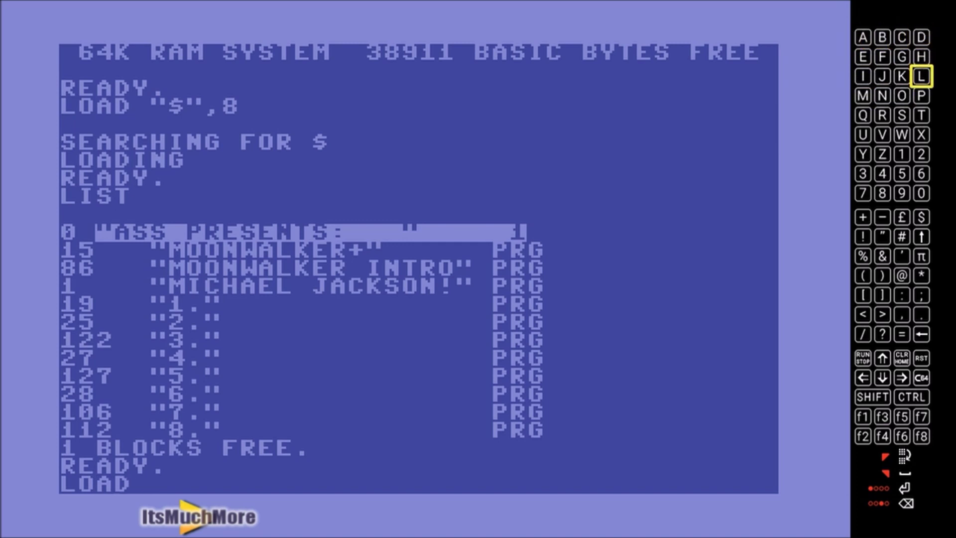
key(Down)
key(Down)
key(Down)
key(Down)
key(Down)
key(Down)
key(Down)
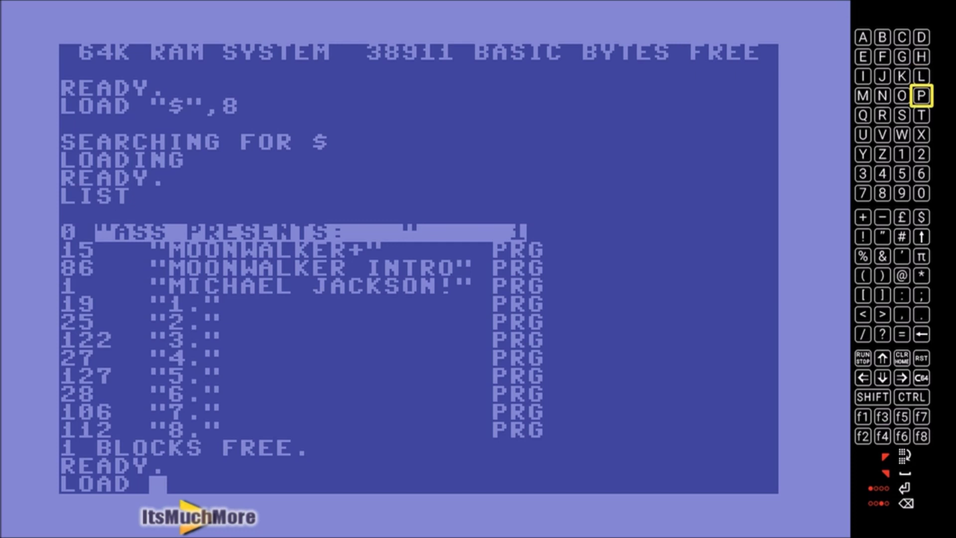
key(Down)
key(Left)
key(Left)
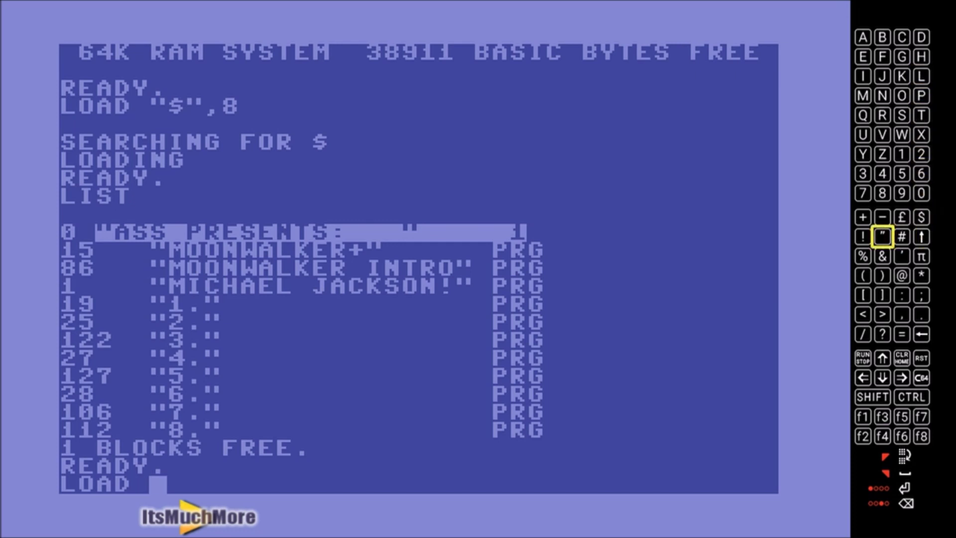
key(Return)
key(Up)
key(Up)
key(Up)
key(Up)
key(Up)
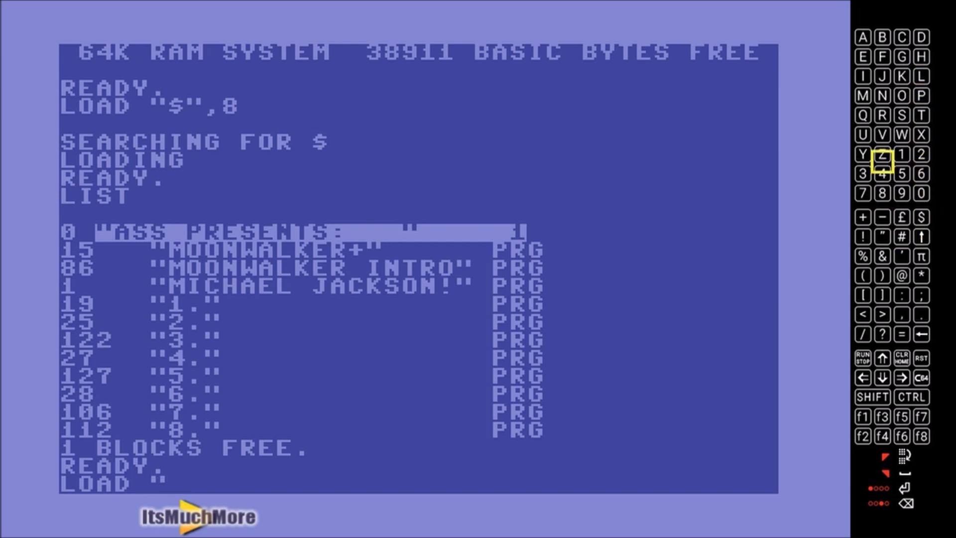
- Spell the file name MOONWALKER+ and close the quote
key(Up)
key(Left)
key(Return)
key(Right)
key(Right)
key(Return)
key(Return)
key(Left)
key(Return)
key(Down)
key(Right)
key(Return)
key(Left)
key(Up)
key(Up)
key(Up)
key(Up)
key(Up)
key(Left)
key(Return)
key(Down)
key(Down)
key(Right)
key(Right)
key(Right)
key(Return)
key(Left)
key(Return)
key(Down)
key(Up)
key(Up)
key(Left)
key(Left)
key(Return)
key(Down)
key(Right)
key(Down)
key(Down)
key(Return)
key(Down)
key(Down)
key(Down)
key(Down)
key(Down)
key(Left)
key(Return)
key(Down)
key(Right)
key(Return)
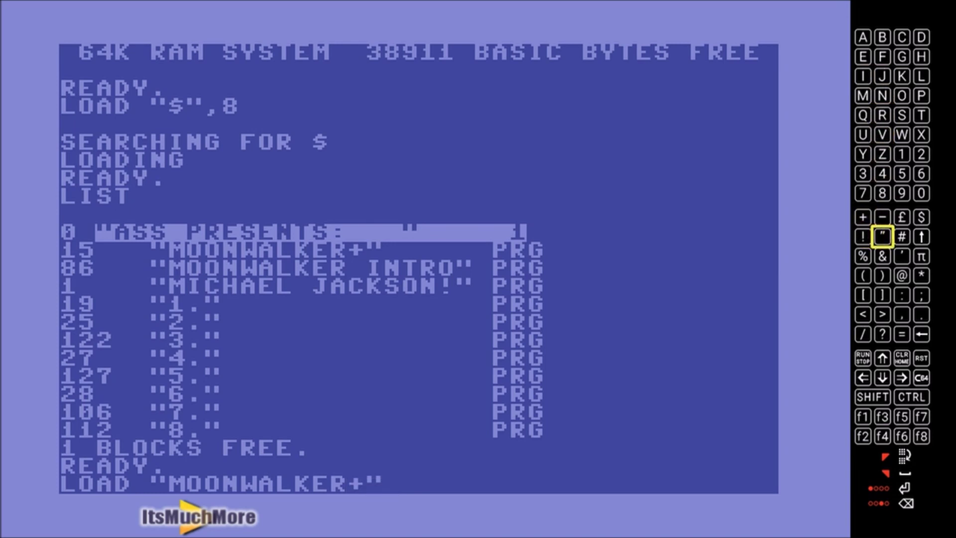
- Append ,8,1 and submit LOAD "MOONWALKER+",8,1
key(Right)
key(Down)
key(Down)
key(Down)
key(Down)
key(Return)
key(Up)
key(Up)
key(Up)
key(Up)
key(Up)
key(Up)
key(Left)
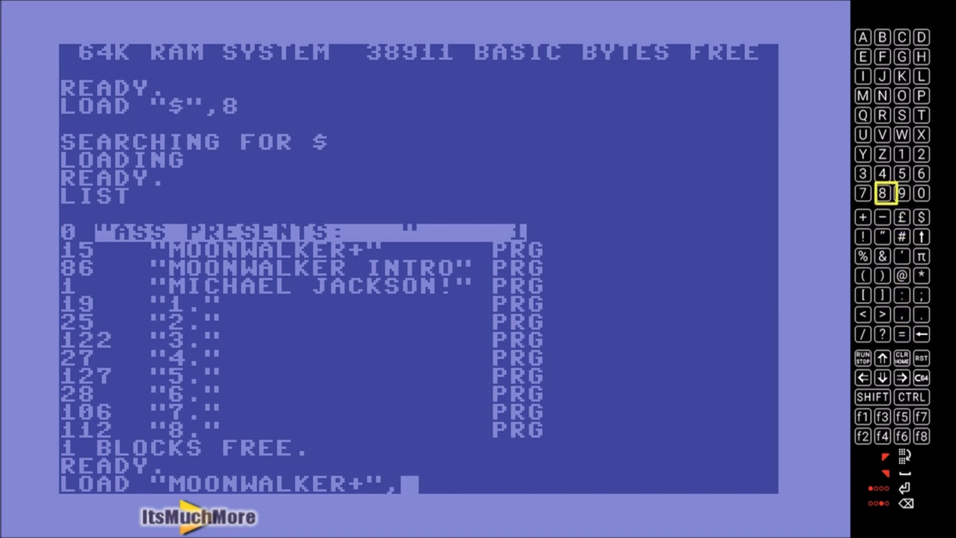
key(Return)
key(Down)
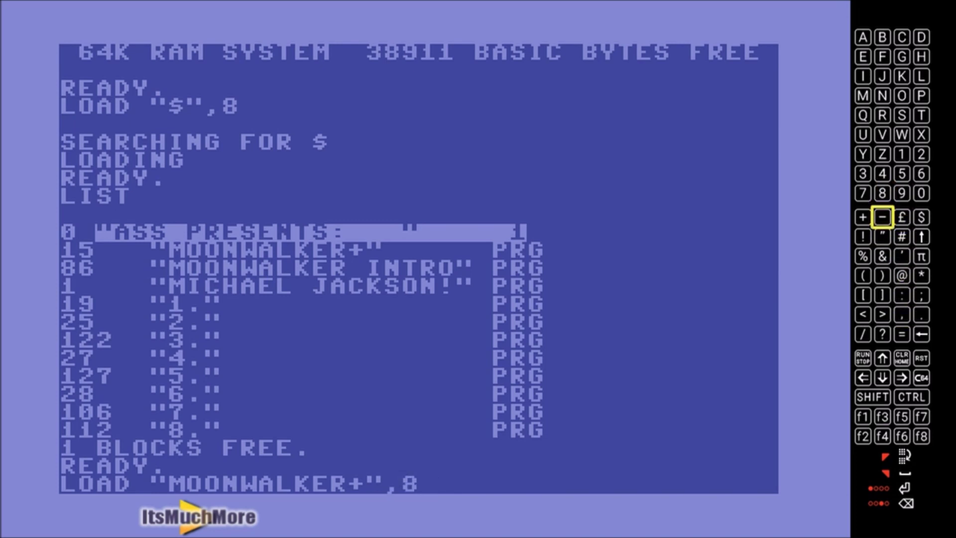
key(Down)
key(Down)
key(Down)
key(Down)
key(Down)
key(Right)
key(Return)
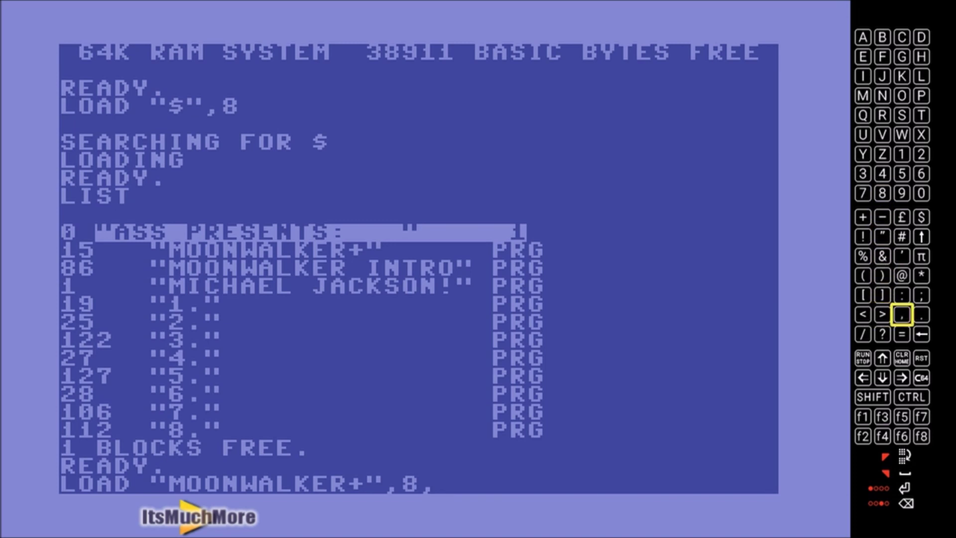
key(Up)
key(Up)
key(Up)
key(Up)
key(Up)
key(Up)
key(Up)
key(Up)
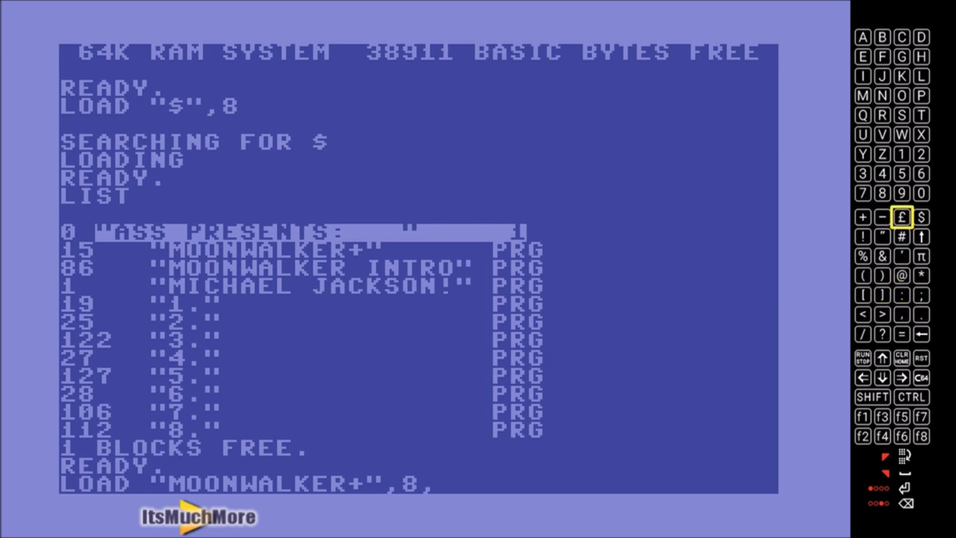
key(Return)
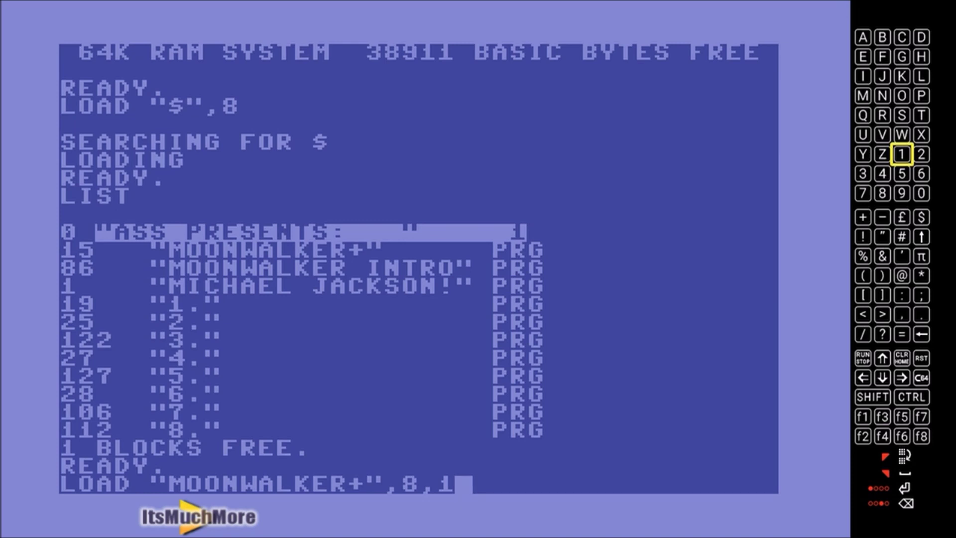
key(Return)
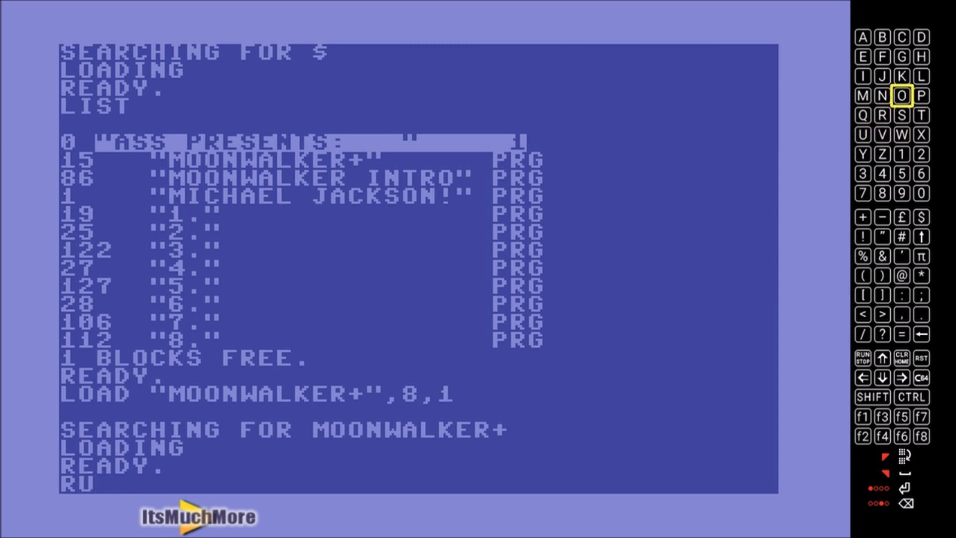
- Enter RUN so Moonwalker shows its title and credits, then LOADING LEVEL 1
key(Return)
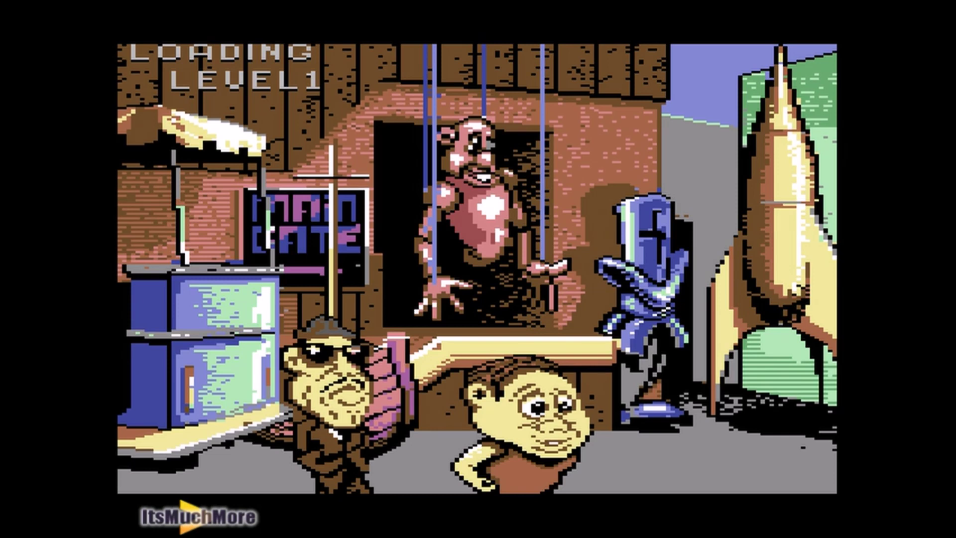
- Show and then hide the virtual keyboard from the in-game options
key(Escape)
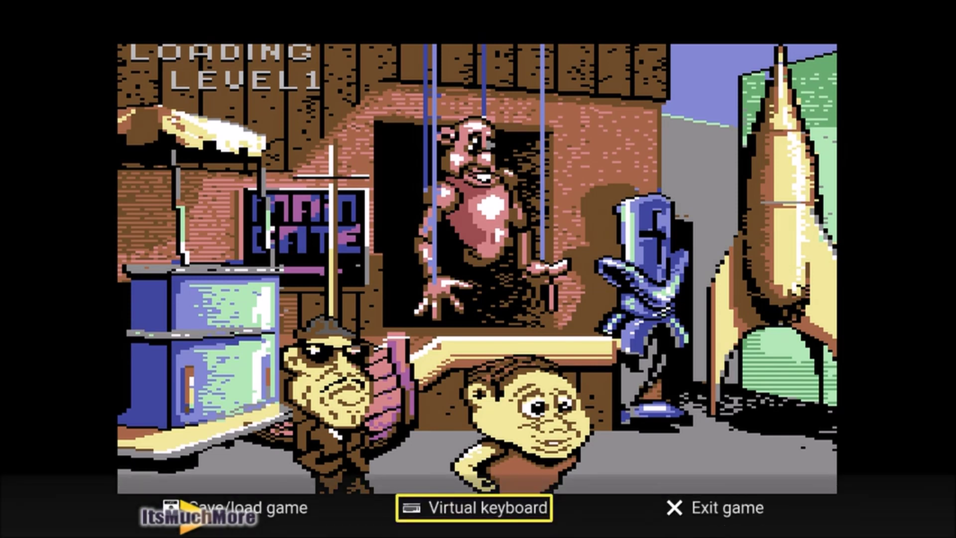
key(Return)
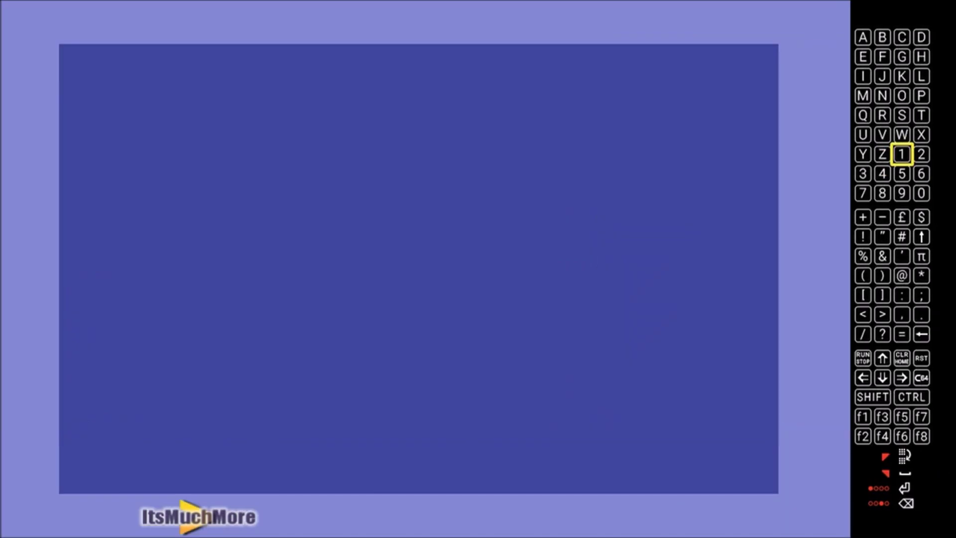
key(Return)
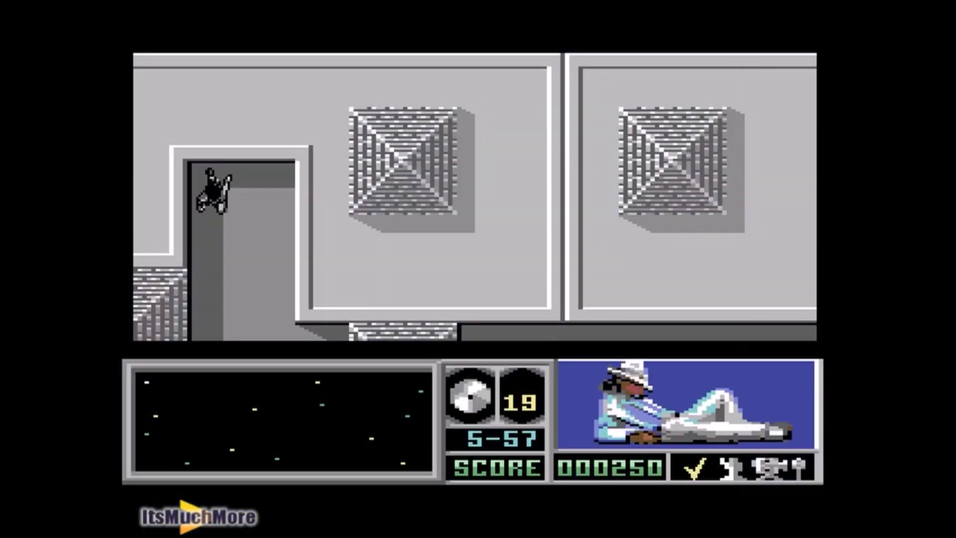
- Walk the character down and right through level 1's city streets, reaching score 000250
key(Down)
key(Down)
key(Down)
key(Right)
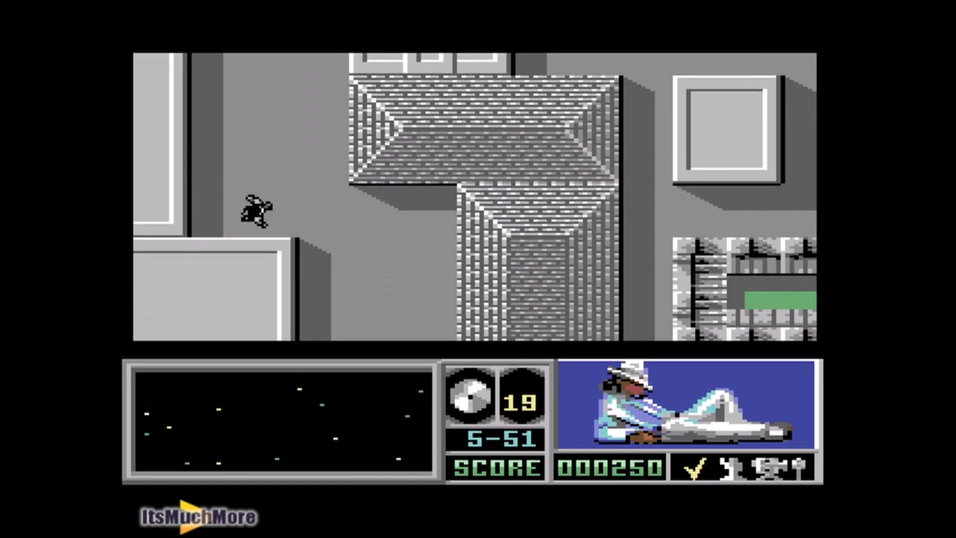
key(Down)
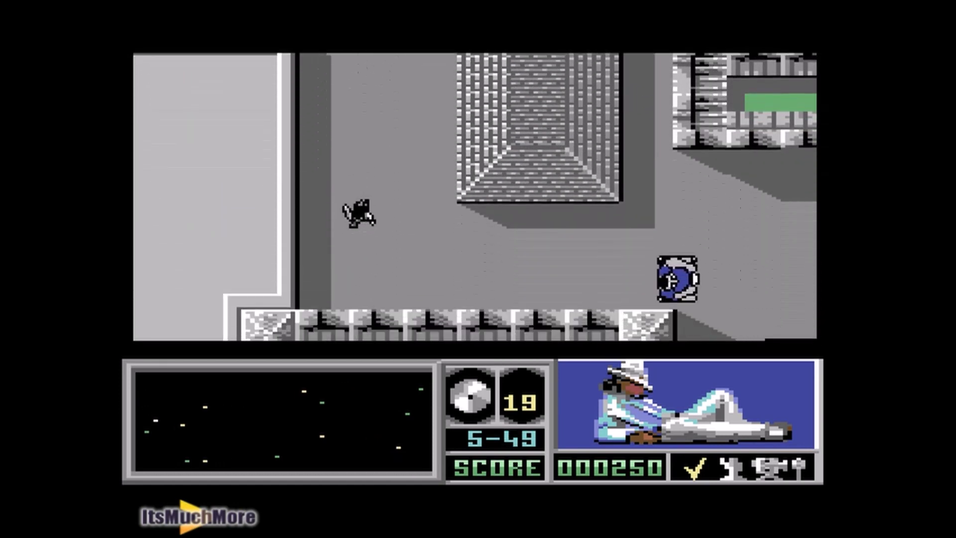
key(Right)
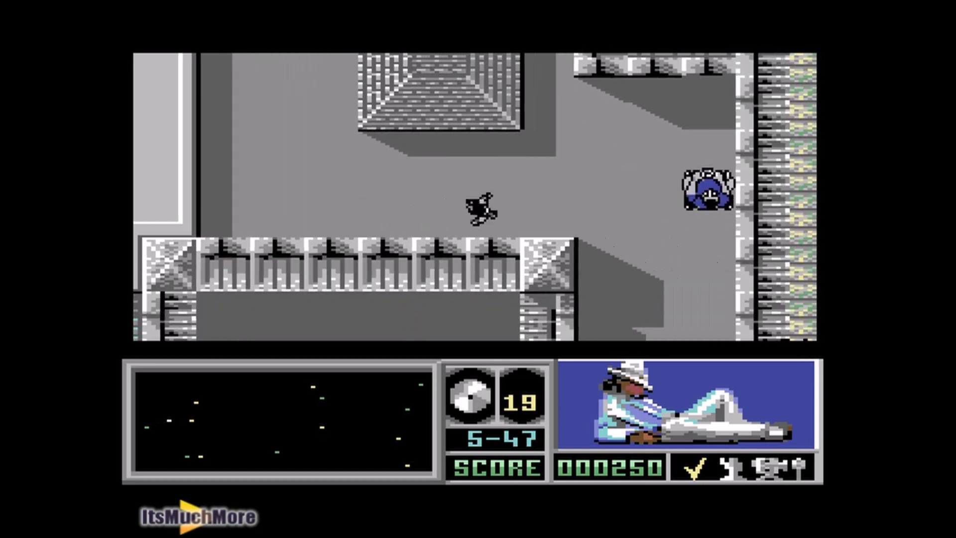
key(Right)
key(Down)
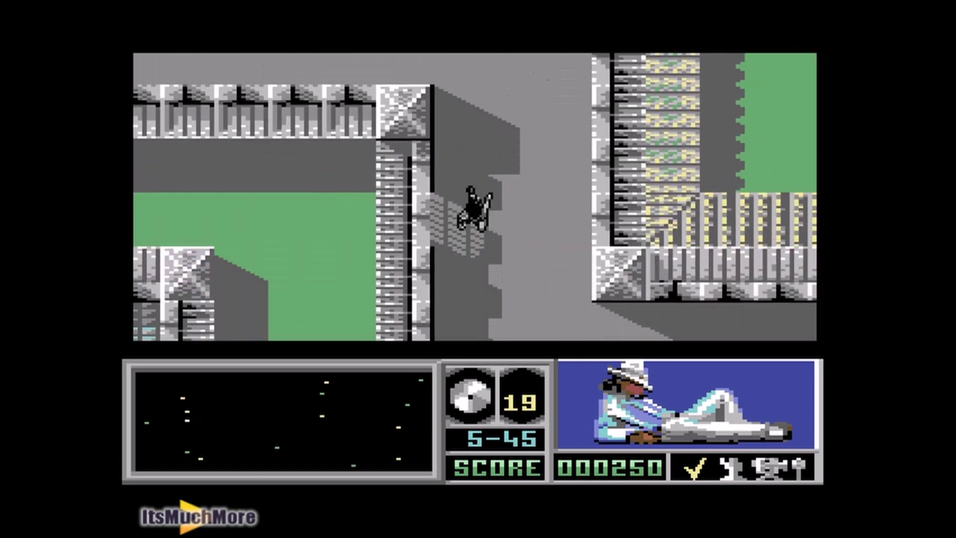
key(Down)
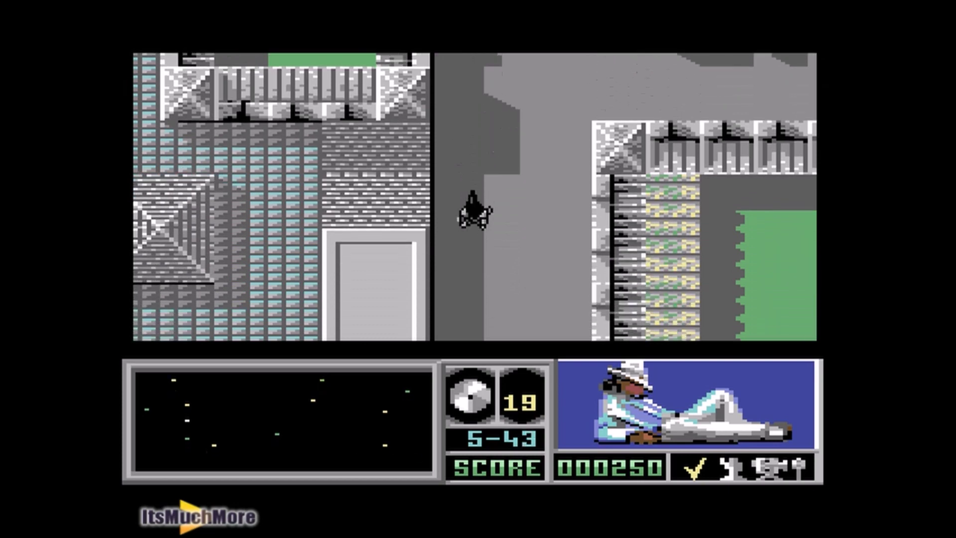
key(Down)
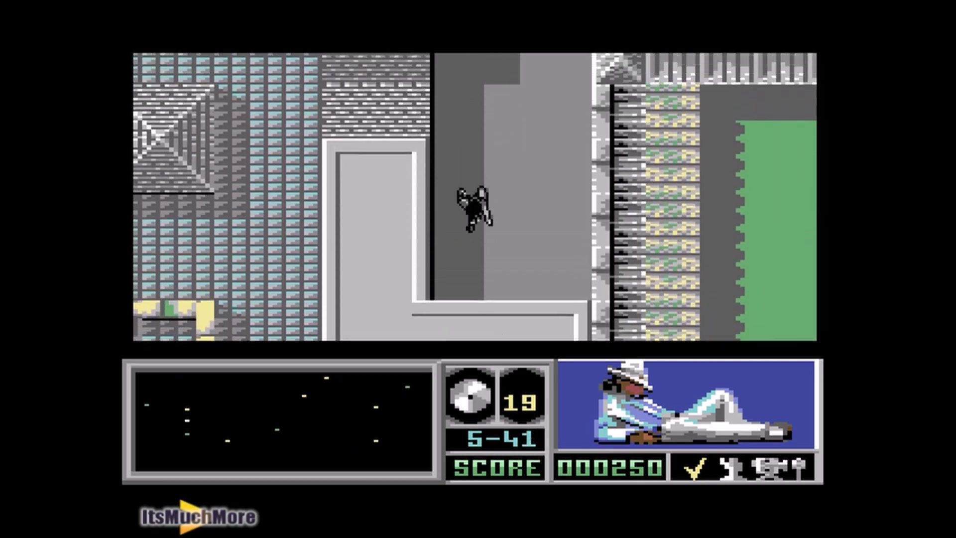